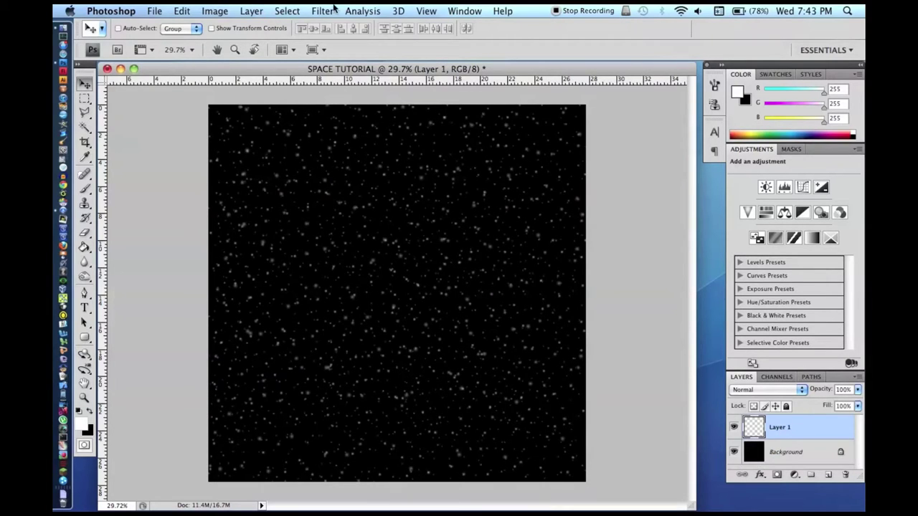
# Step: Zoom-blur the stars twice with Radial Blur, nudging the layer right and down between passes
pyautogui.click(334, 9)
pyautogui.moveTo(354, 123)
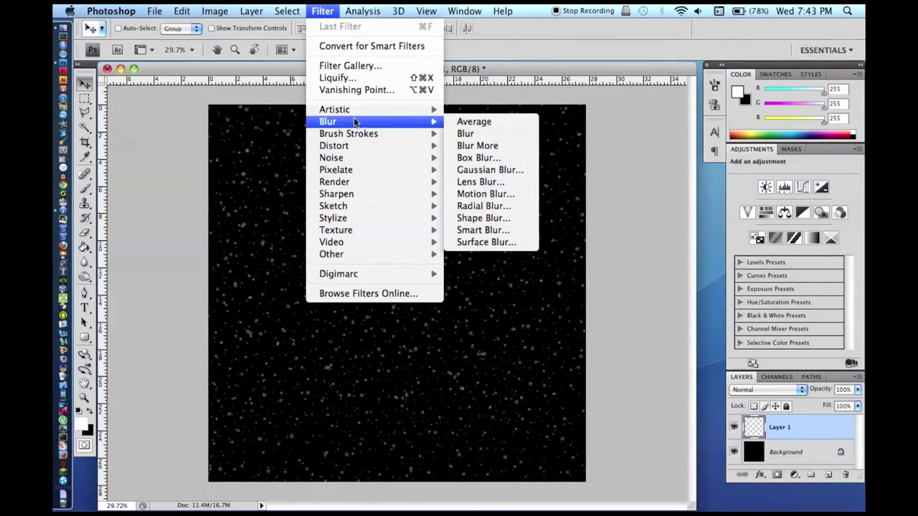
pyautogui.click(469, 205)
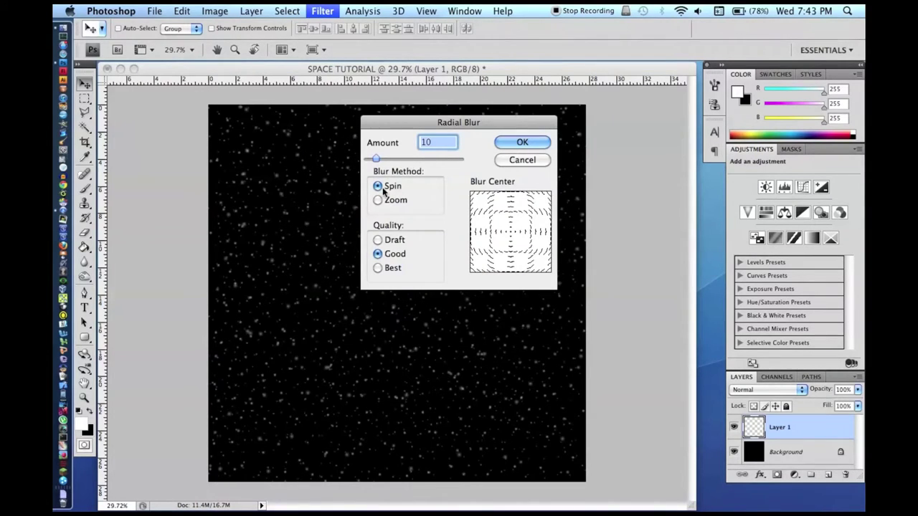
pyautogui.click(382, 200)
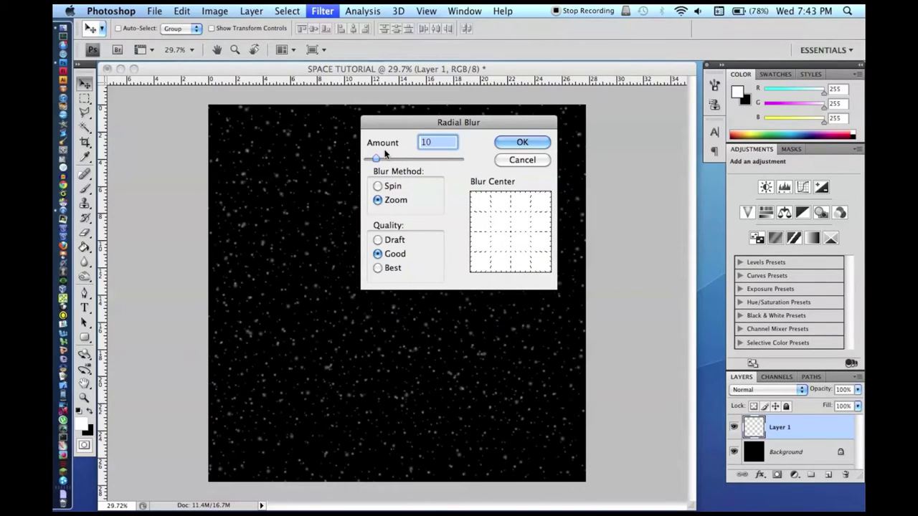
pyautogui.click(423, 142)
pyautogui.press('Return')
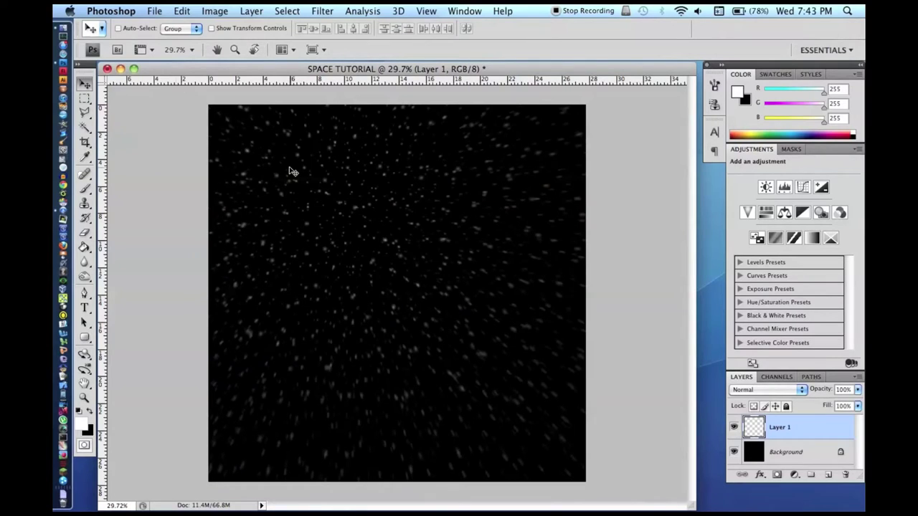
pyautogui.moveTo(302, 187); pyautogui.dragTo(321, 210)
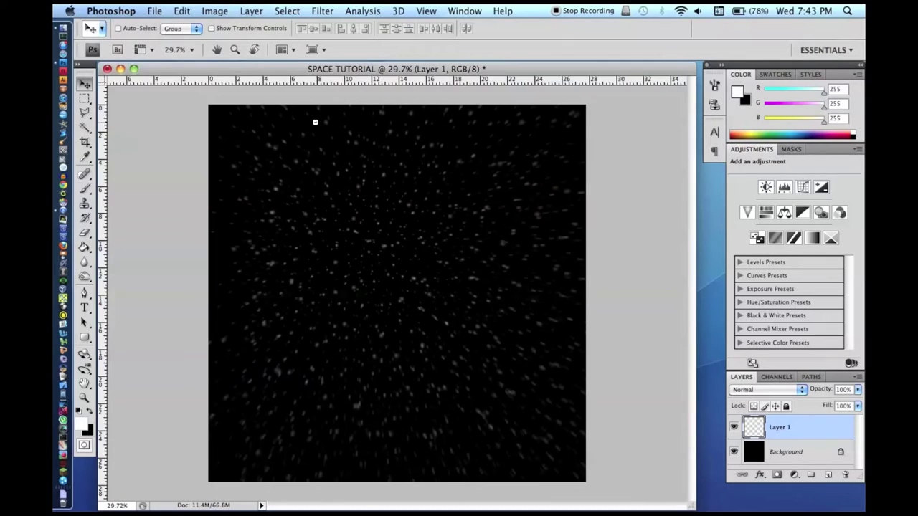
pyautogui.press('super+f')
pyautogui.moveTo(352, 194); pyautogui.dragTo(360, 213)
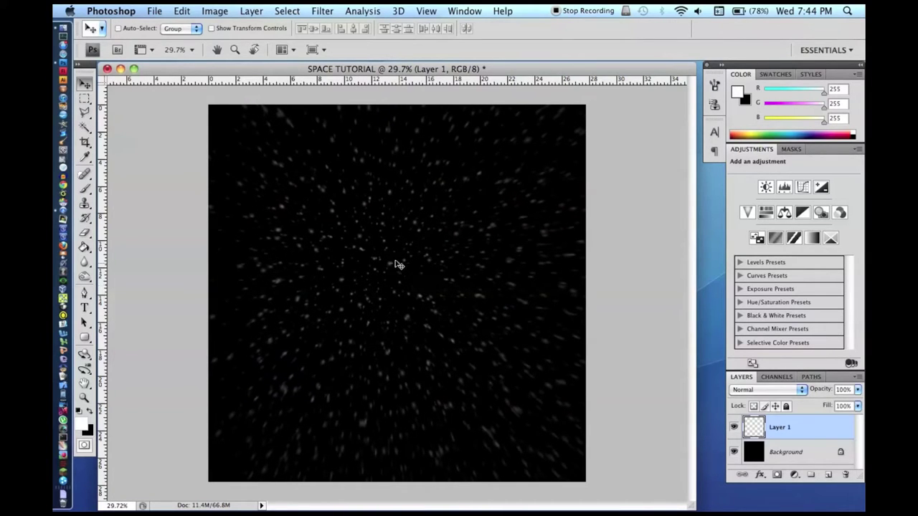
# Step: Set Layer 1 opacity to 90% and add a new Layer 2
pyautogui.click(845, 390)
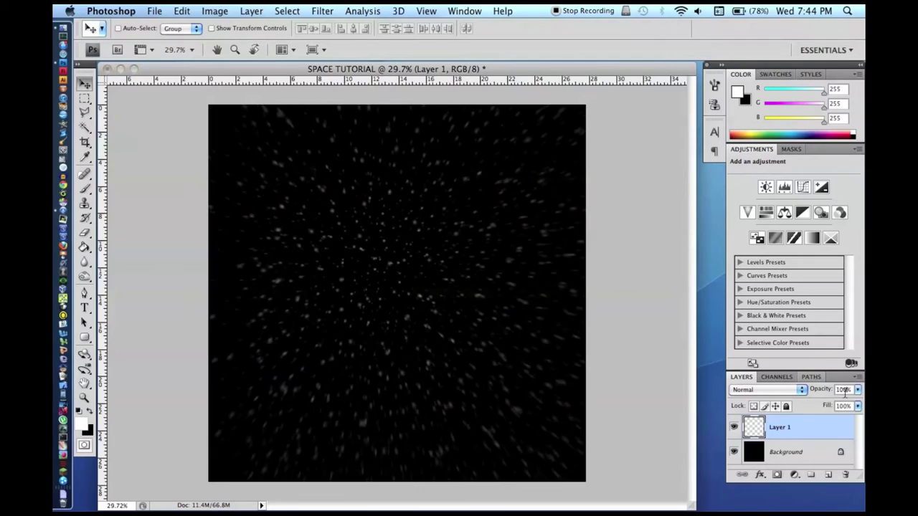
pyautogui.write('90')
pyautogui.press('Return')
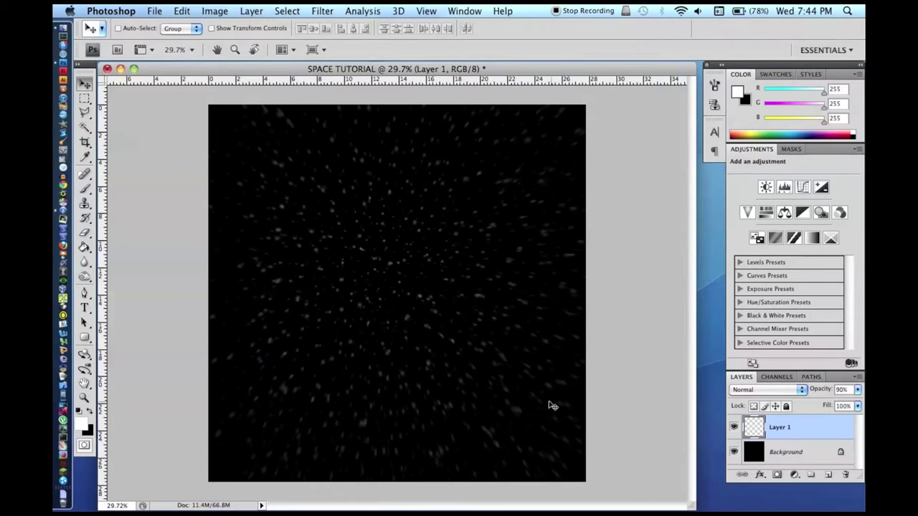
pyautogui.press('super+shift+n')
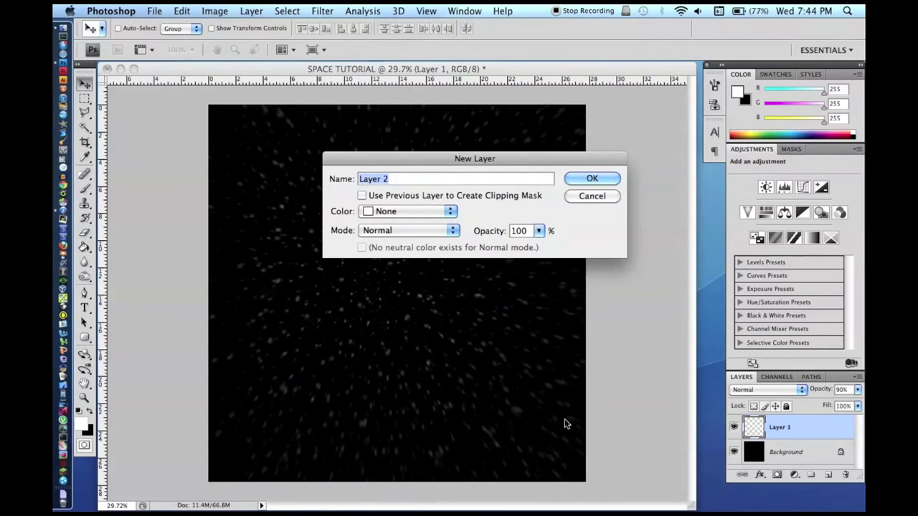
pyautogui.press('Return')
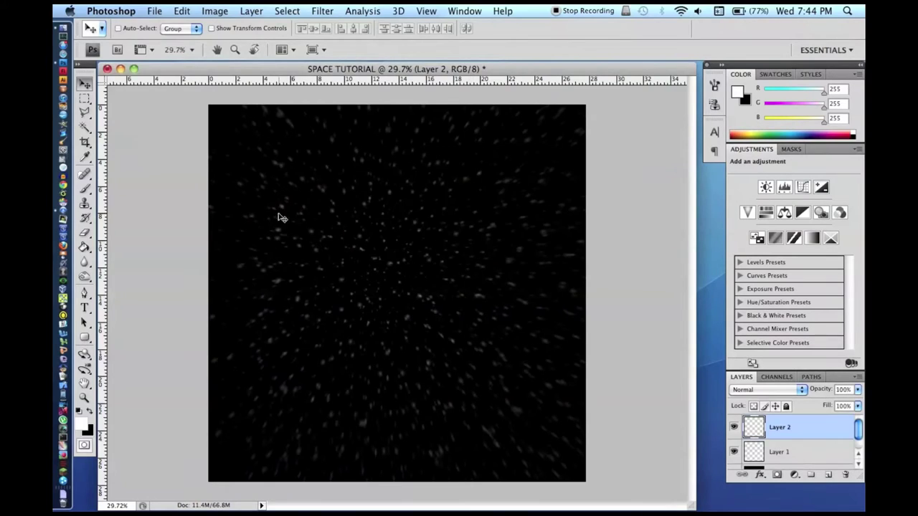
# Step: Start a new document with width and height of 3000 pixels
pyautogui.press('super+n')
pyautogui.press('Tab')
pyautogui.write('3000')
pyautogui.press('Tab')
pyautogui.write('3000')
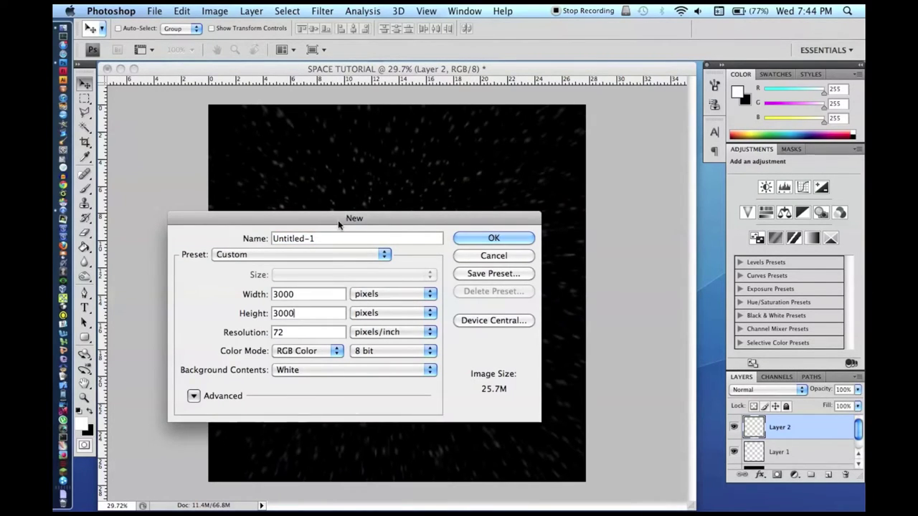
# Step: Create the 3000×3000 document and set the foreground colour to dark brown 682c08 with the Paint Bucket tool active
pyautogui.press('Return')
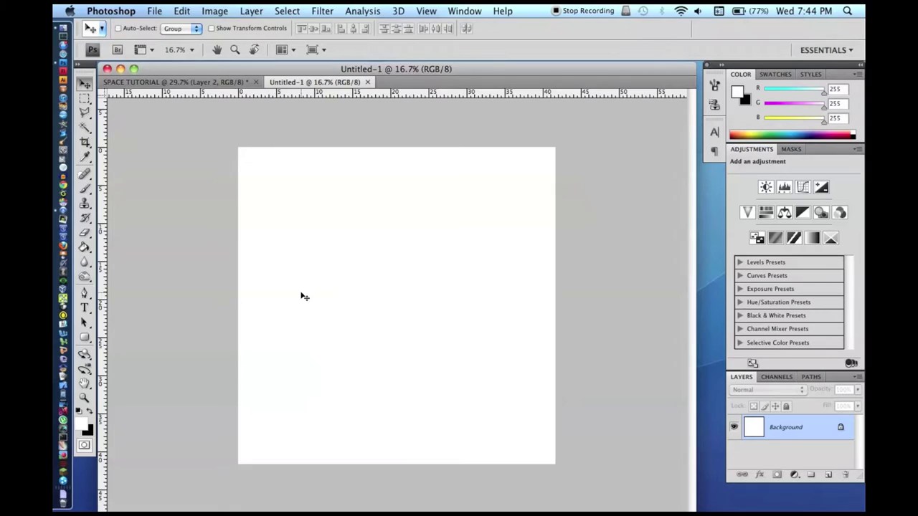
pyautogui.click(85, 248)
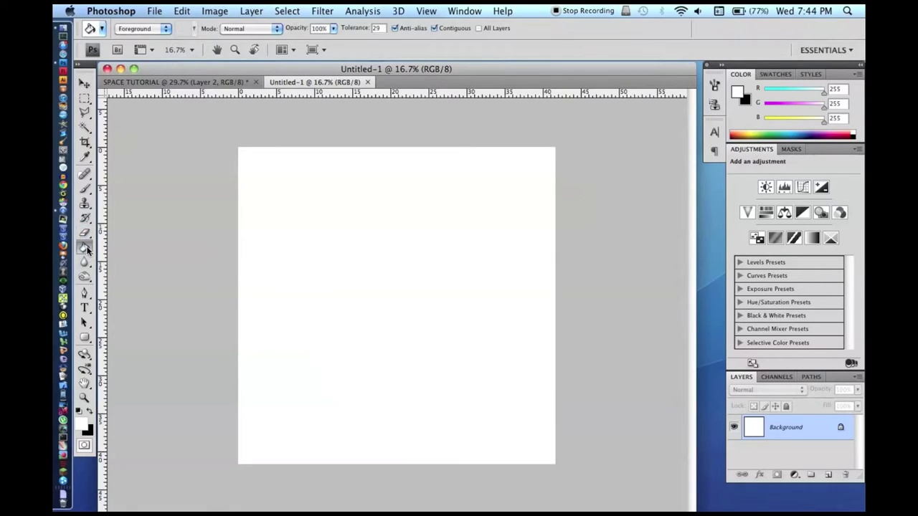
pyautogui.click(85, 427)
pyautogui.click(421, 422)
pyautogui.moveTo(421, 422); pyautogui.dragTo(421, 422)
pyautogui.moveTo(397, 377); pyautogui.dragTo(398, 356)
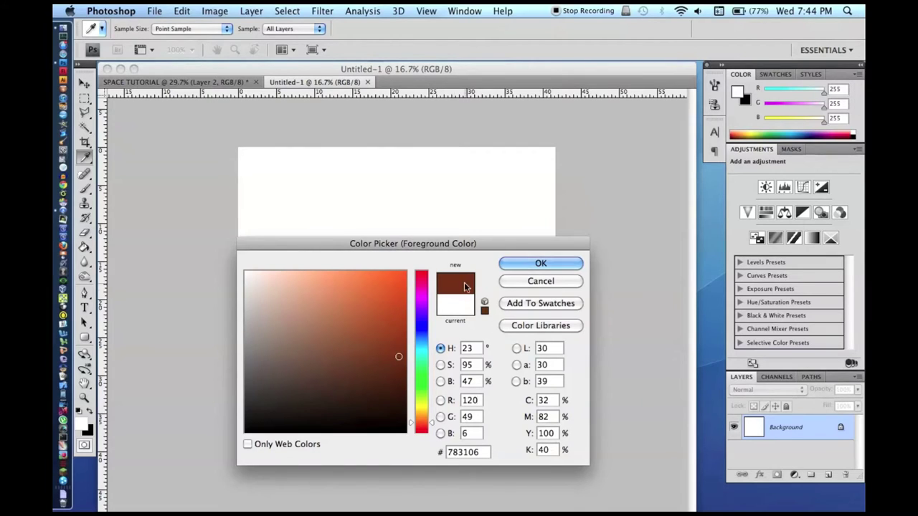
pyautogui.moveTo(402, 358); pyautogui.dragTo(394, 366)
pyautogui.press('Return')
pyautogui.press('g')
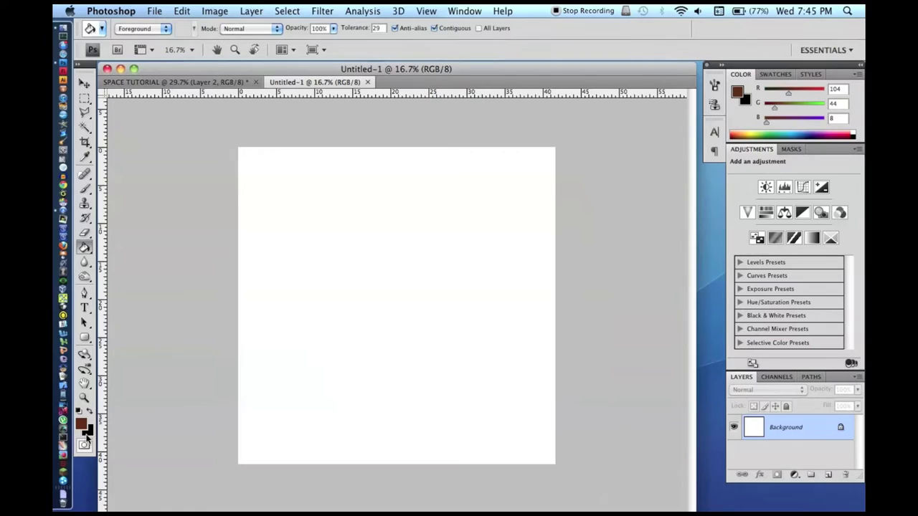
# Step: Set the background colour to dark neutral grey 4e4e4e
pyautogui.click(91, 432)
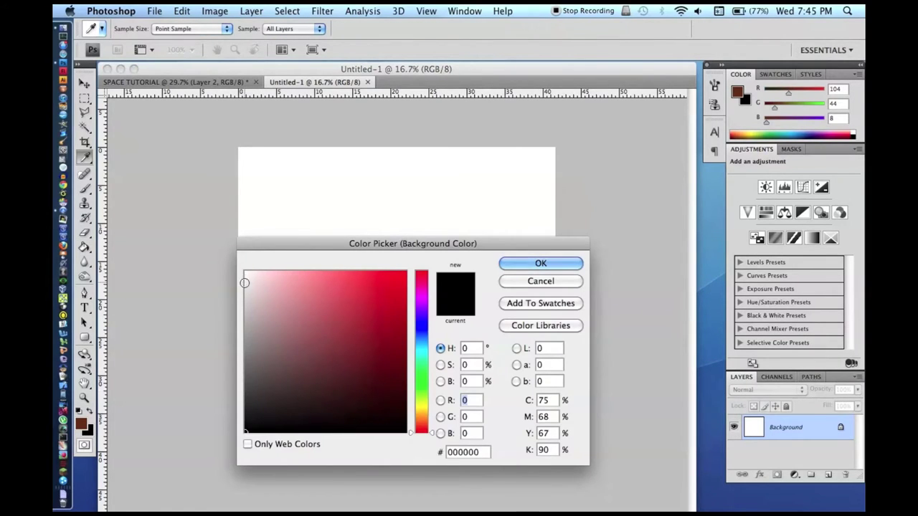
pyautogui.click(246, 365)
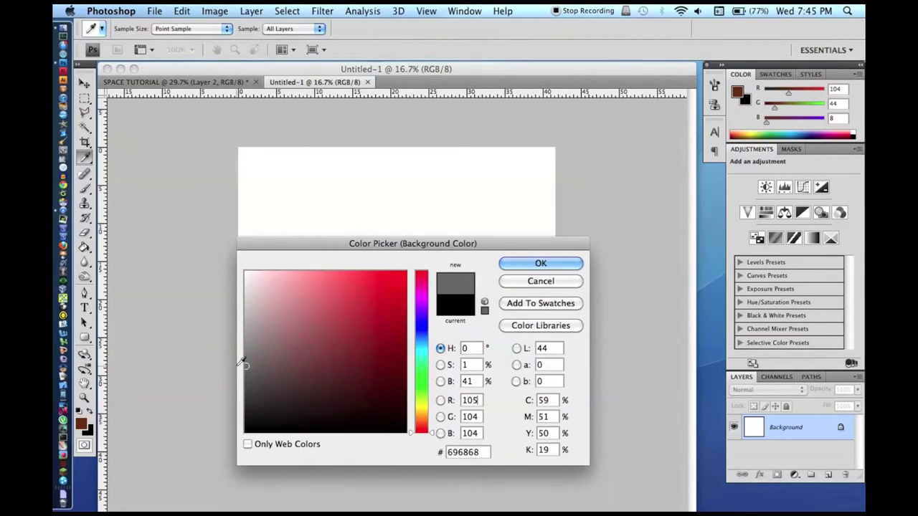
pyautogui.click(245, 366)
pyautogui.click(245, 366)
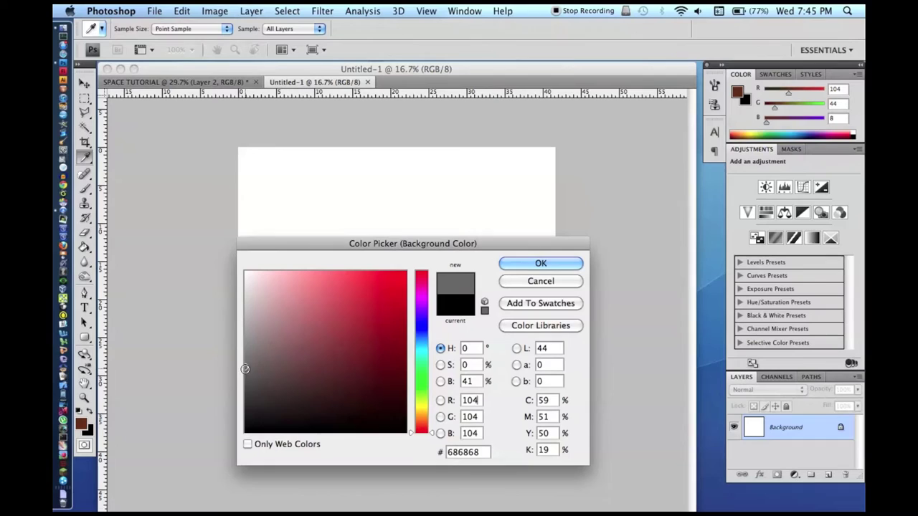
pyautogui.click(243, 383)
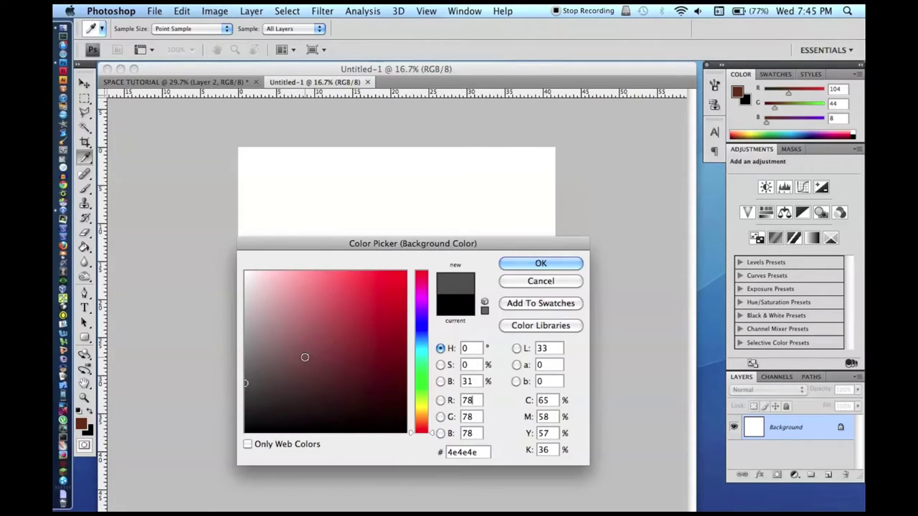
pyautogui.press('Return')
pyautogui.press('g')
pyautogui.click(334, 11)
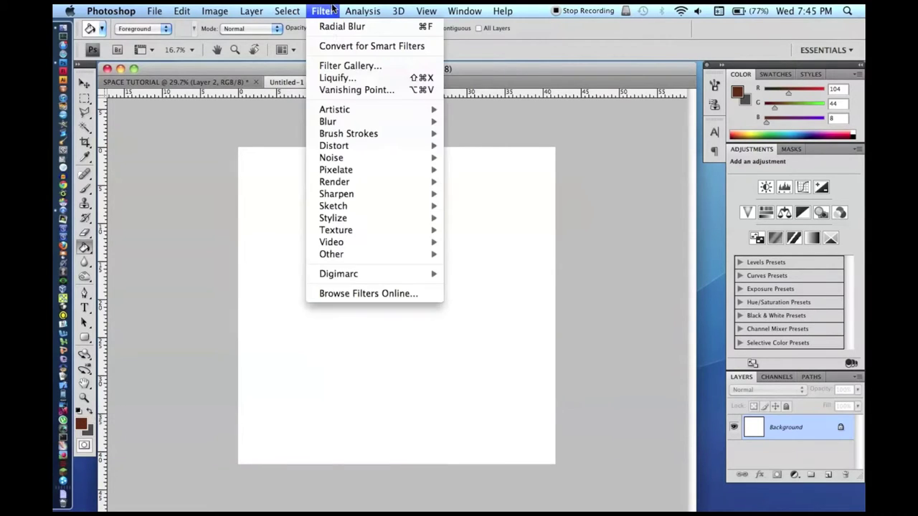
# Step: Render brown-and-grey clouds across the whole canvas
pyautogui.moveTo(385, 182)
pyautogui.click(462, 182)
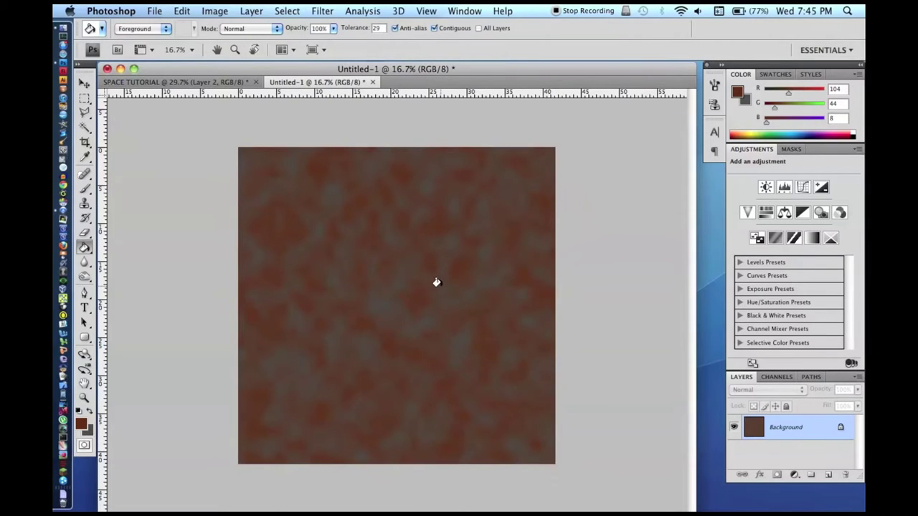
pyautogui.scroll(-4, 434, 280)
pyautogui.scroll(2, 436, 281)
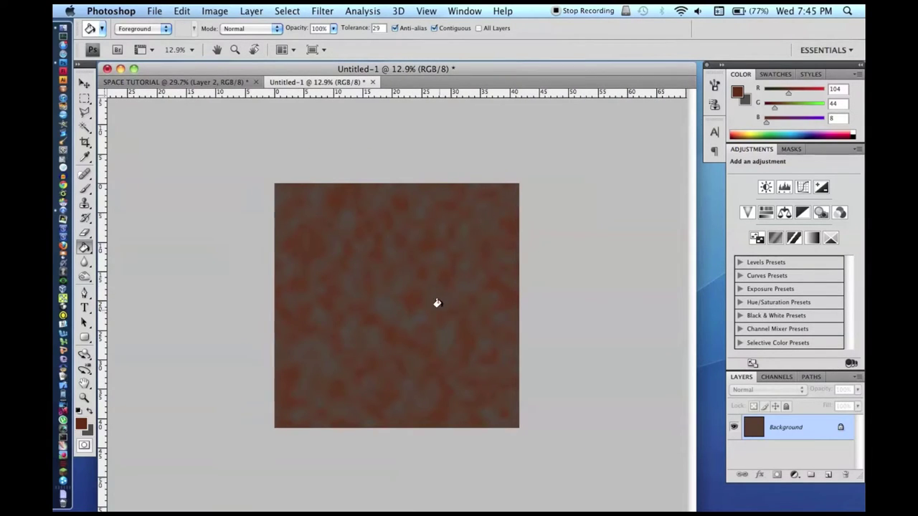
pyautogui.scroll(-5, 367, 248)
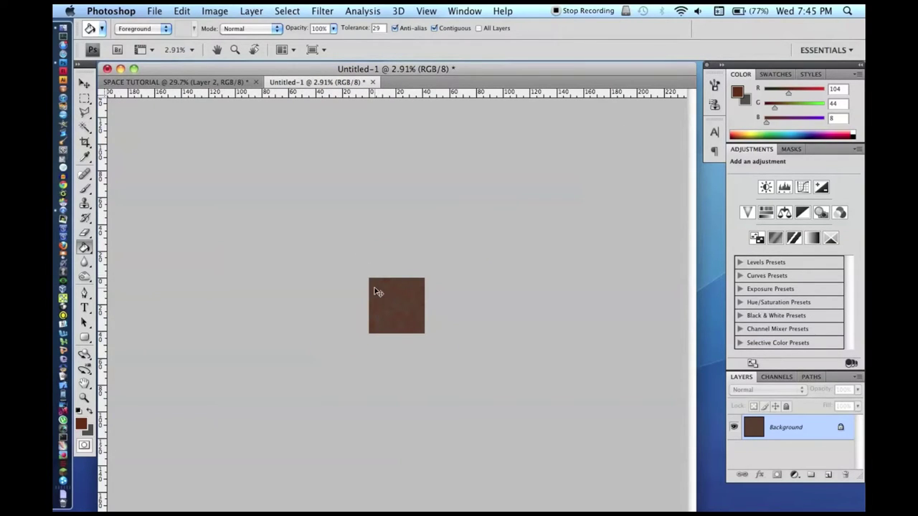
# Step: Fill a new Layer 1 with brown and delete the Background layer, keeping the original size
pyautogui.press('super+a')
pyautogui.press('super+shift+n')
pyautogui.press('Return')
pyautogui.click(403, 244)
pyautogui.press('super+d')
pyautogui.moveTo(786, 452); pyautogui.dragTo(844, 477)
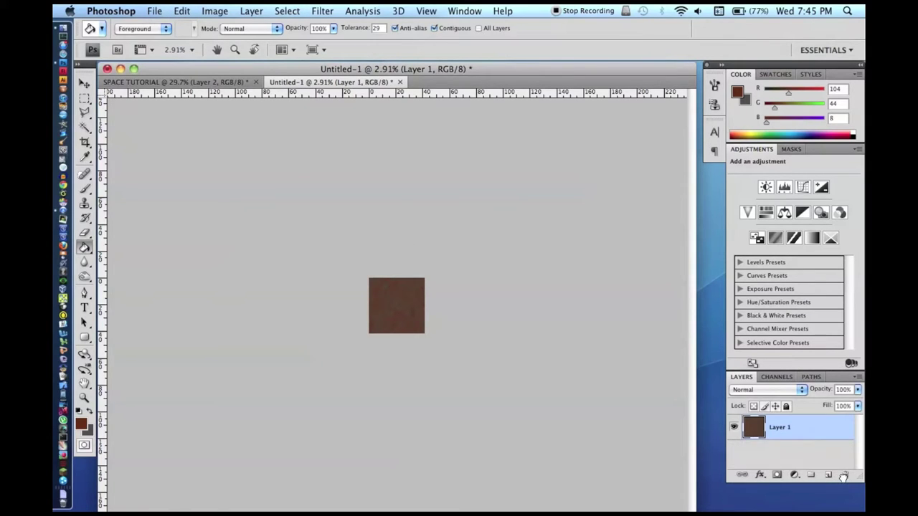
pyautogui.press('super+t')
pyautogui.moveTo(424, 275); pyautogui.dragTo(595, 151)
pyautogui.press('g')
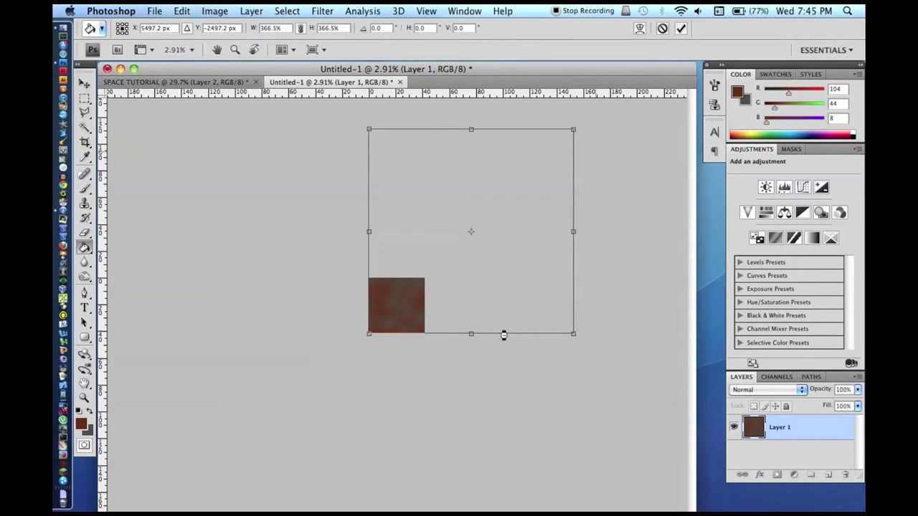
pyautogui.press('Escape')
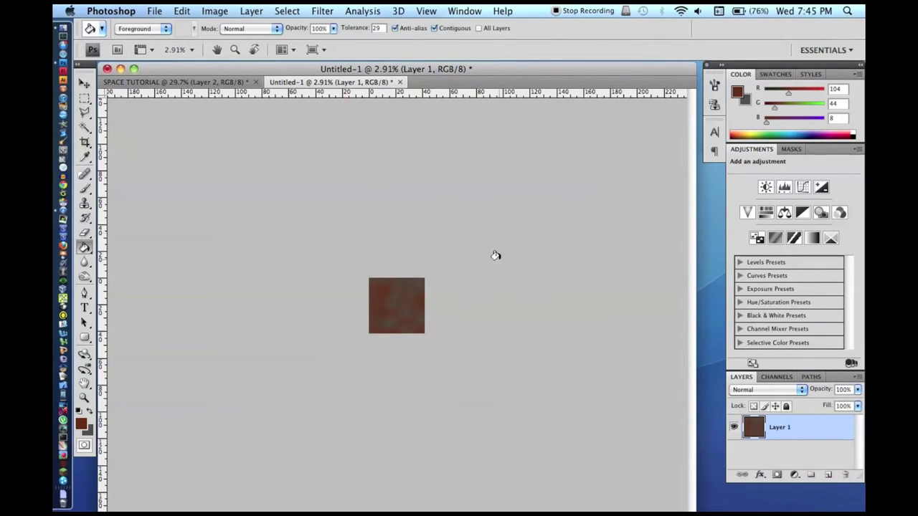
# Step: Copy the full canvas onto Layer 2 and delete Layer 1
pyautogui.press('super+a')
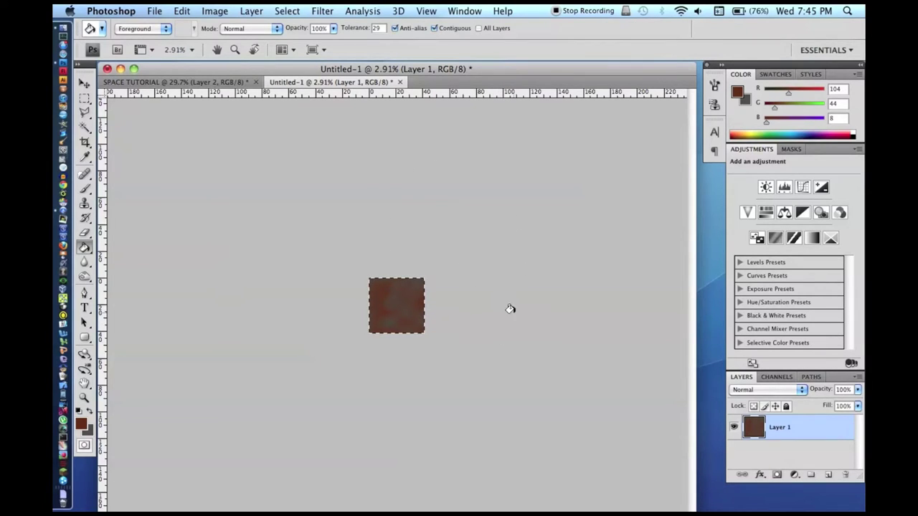
pyautogui.press('super+j')
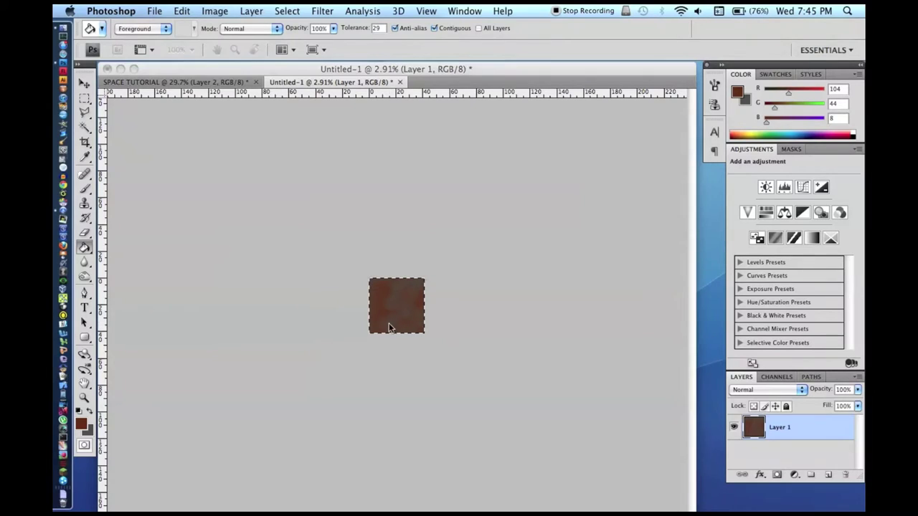
pyautogui.moveTo(792, 459); pyautogui.dragTo(845, 475)
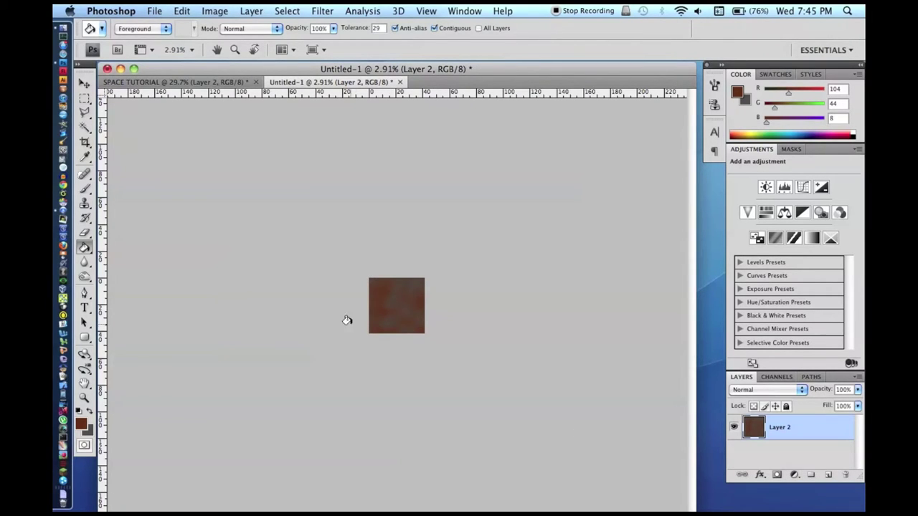
pyautogui.press('super+equal')
pyautogui.press('super+equal')
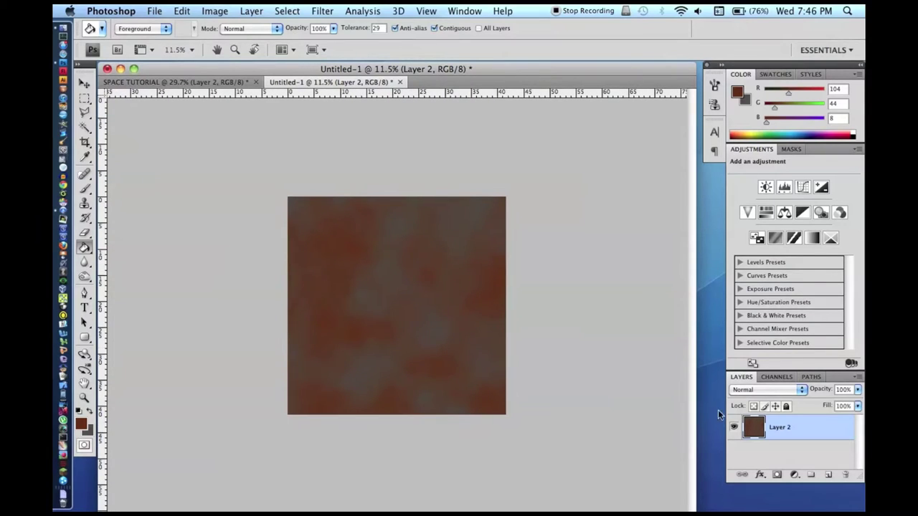
# Step: Add an Alpha 1 channel and render Difference Clouds into it twice for more contrast
pyautogui.click(778, 378)
pyautogui.click(826, 476)
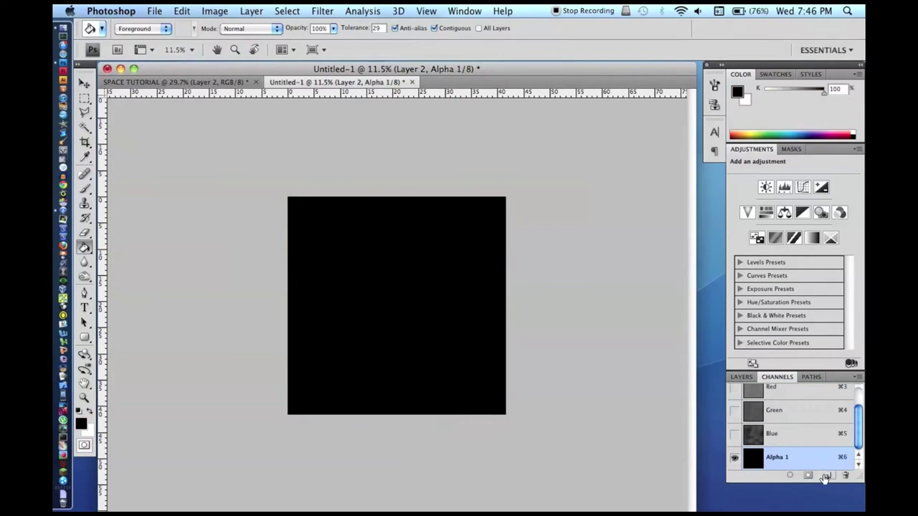
pyautogui.click(322, 11)
pyautogui.moveTo(362, 188)
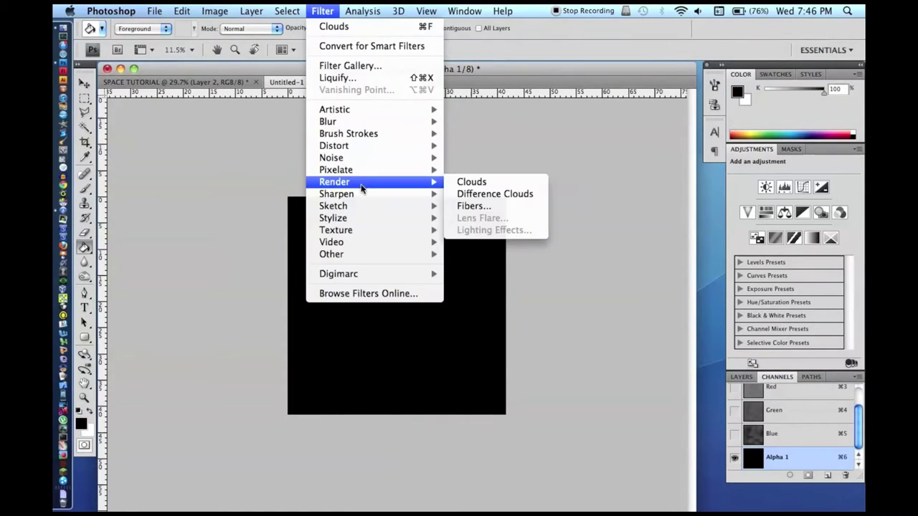
pyautogui.click(495, 193)
pyautogui.press('super+f')
pyautogui.press('super+f')
pyautogui.press('super+f')
pyautogui.scroll(-3, 456, 281)
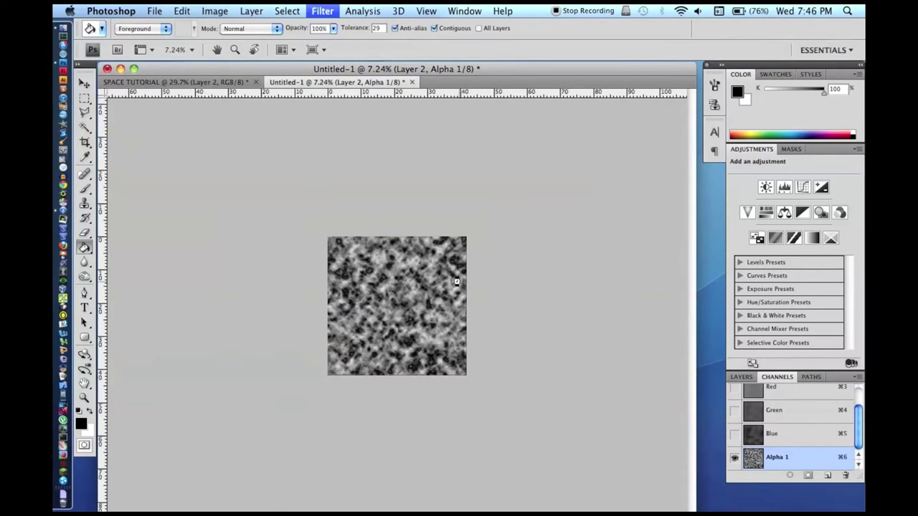
# Step: Enlarge the clouds pattern to about 270%, then reselect Layer 2
pyautogui.press('super+t')
pyautogui.moveTo(464, 234); pyautogui.dragTo(700, 3)
pyautogui.press('g')
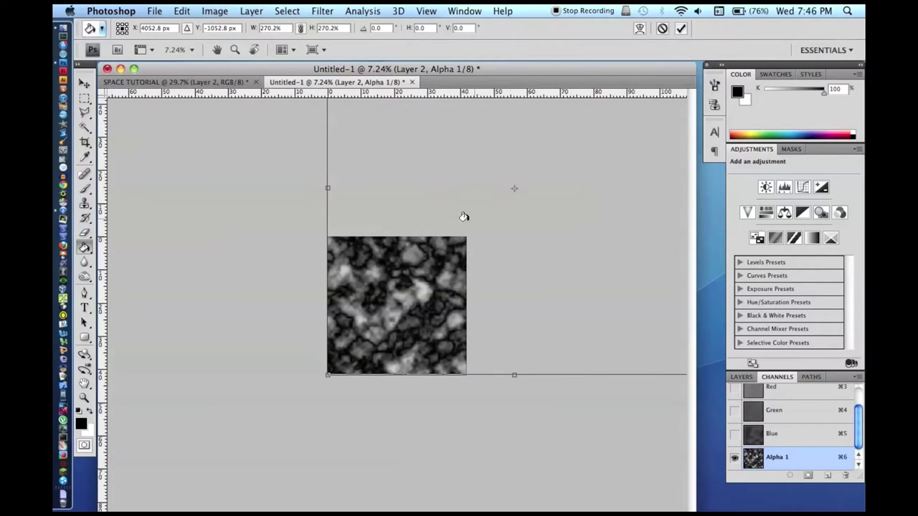
pyautogui.click(741, 377)
pyautogui.click(802, 427)
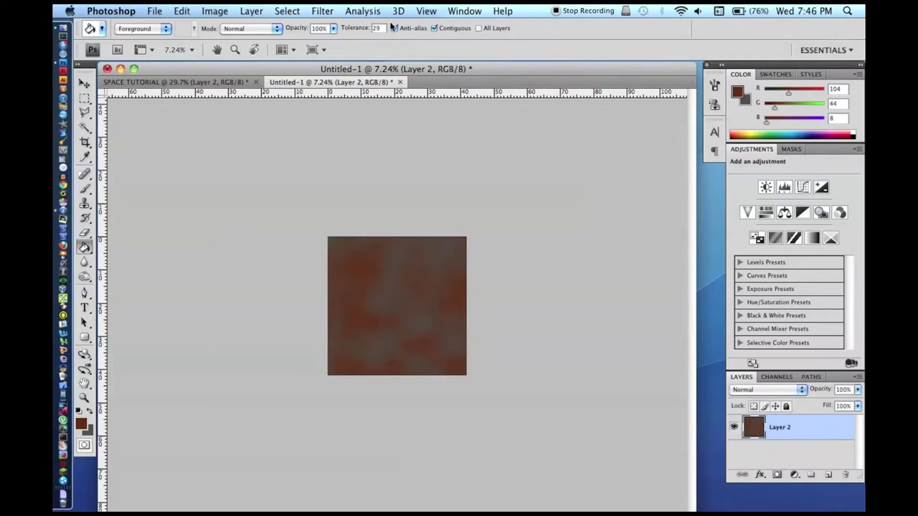
# Step: In Lighting Effects, aim the spotlight upper left and use Alpha 1 texture, White is high, height 95
pyautogui.click(316, 9)
pyautogui.moveTo(366, 184)
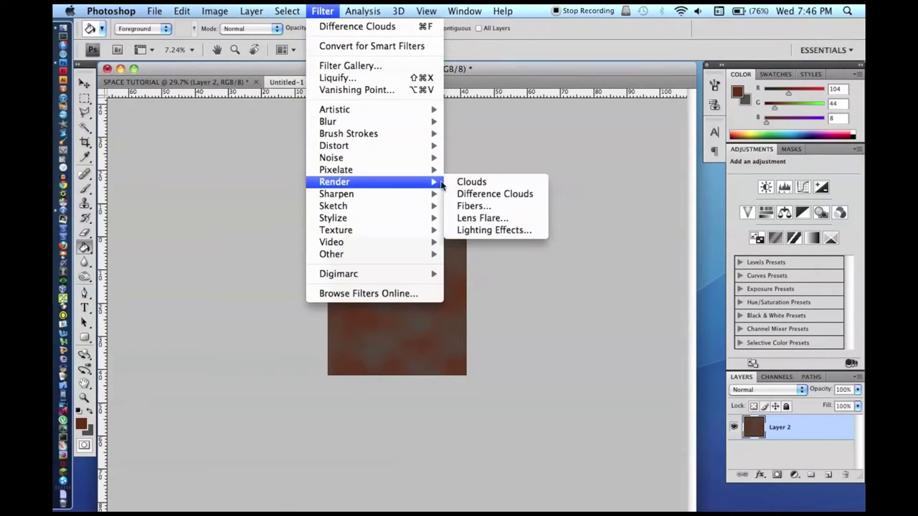
pyautogui.click(487, 230)
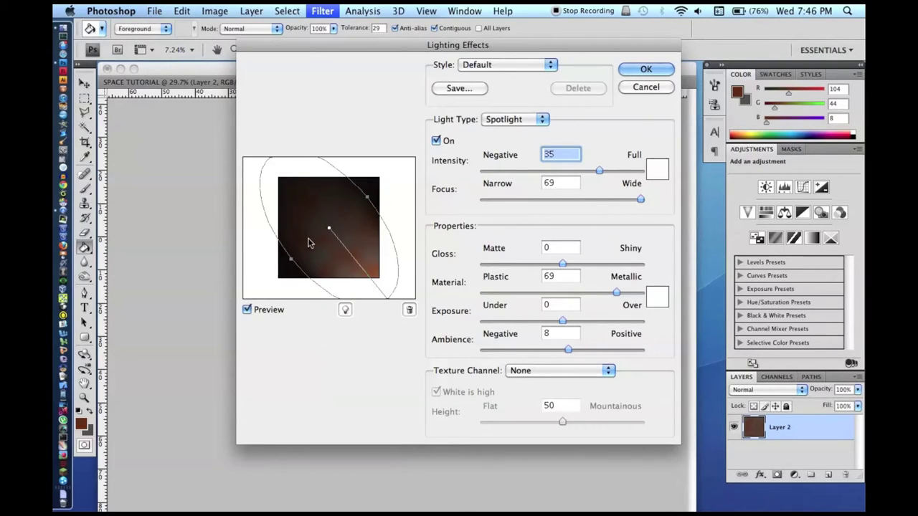
pyautogui.moveTo(379, 277); pyautogui.dragTo(271, 158)
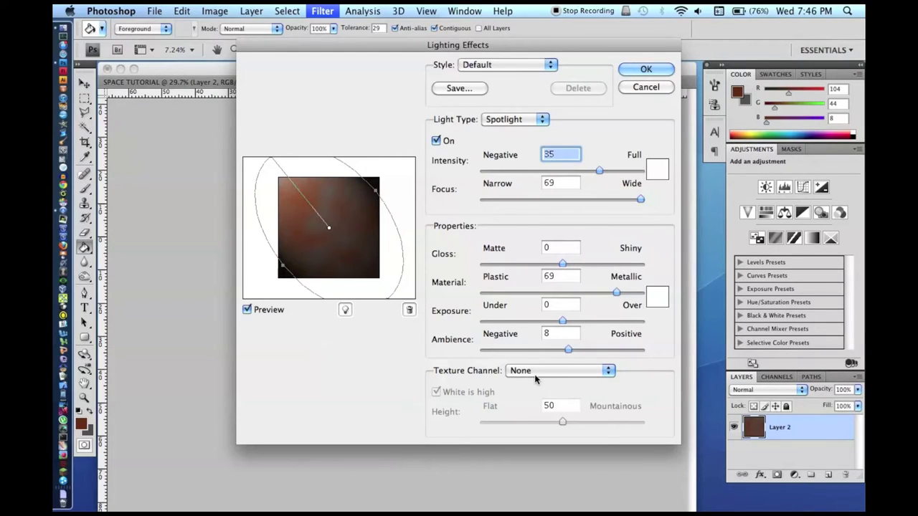
pyautogui.click(538, 372)
pyautogui.click(529, 426)
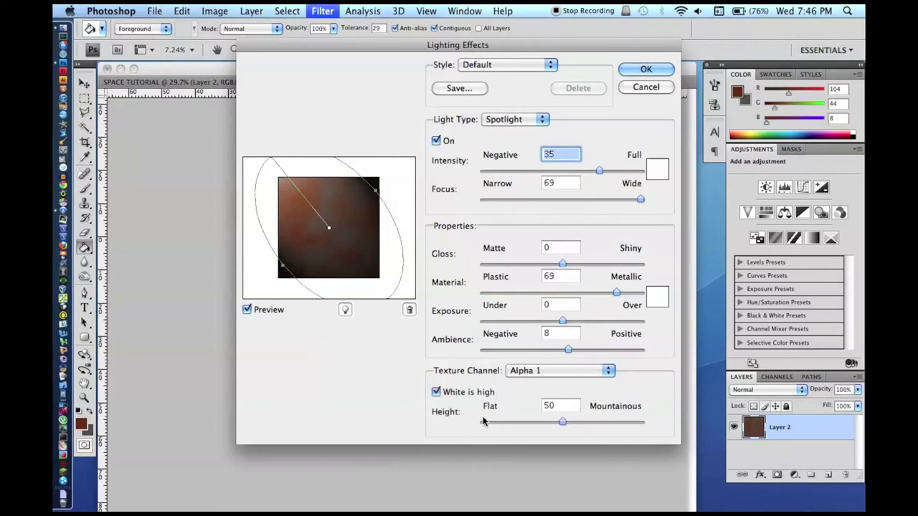
pyautogui.click(437, 392)
pyautogui.click(437, 392)
pyautogui.click(437, 392)
pyautogui.moveTo(564, 423); pyautogui.dragTo(633, 422)
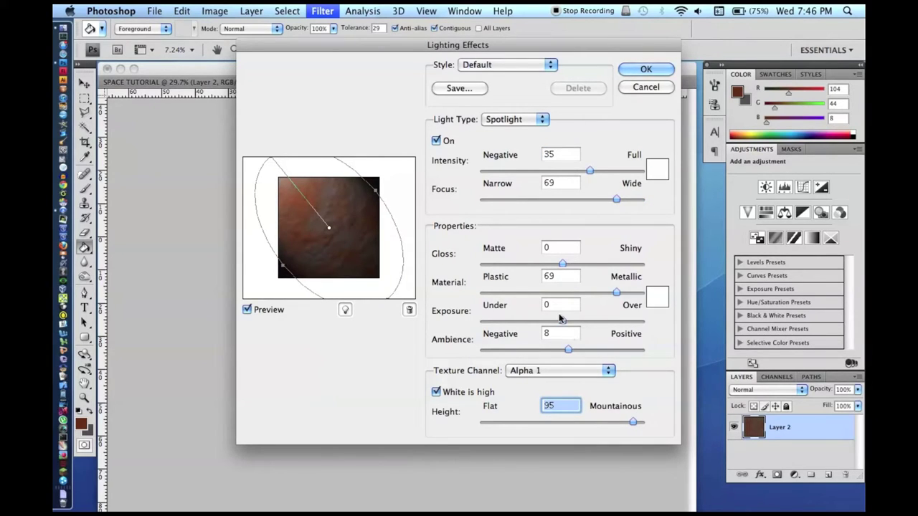
# Step: Set exposure 6, gloss 30 and intensity 30, keep the Spotlight light type, and apply the effect
pyautogui.moveTo(562, 321); pyautogui.dragTo(570, 322)
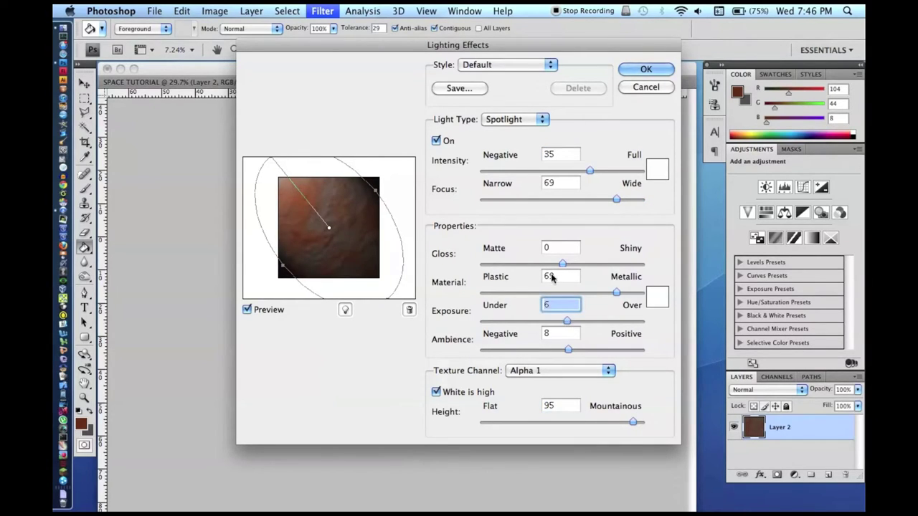
pyautogui.moveTo(617, 293)
pyautogui.mouseDown()
pyautogui.moveTo(630, 292)
pyautogui.moveTo(608, 298)
pyautogui.mouseUp()
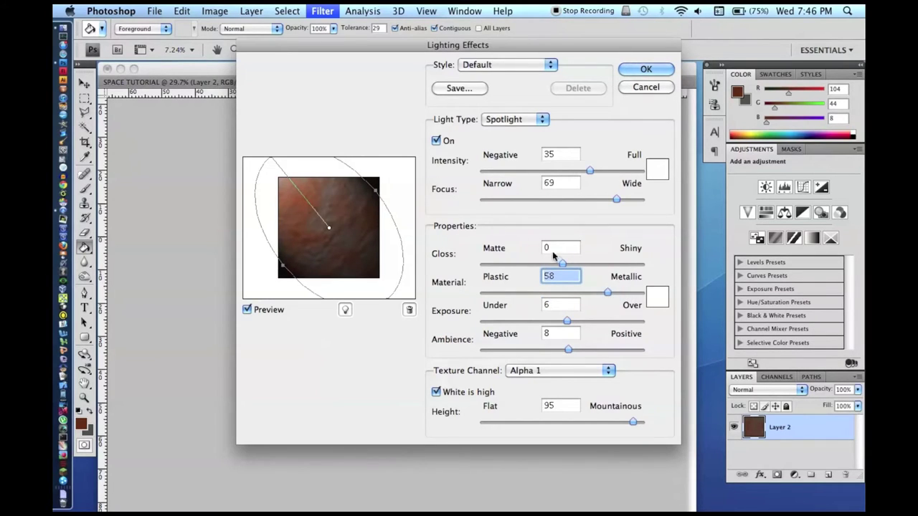
pyautogui.moveTo(580, 264); pyautogui.dragTo(588, 264)
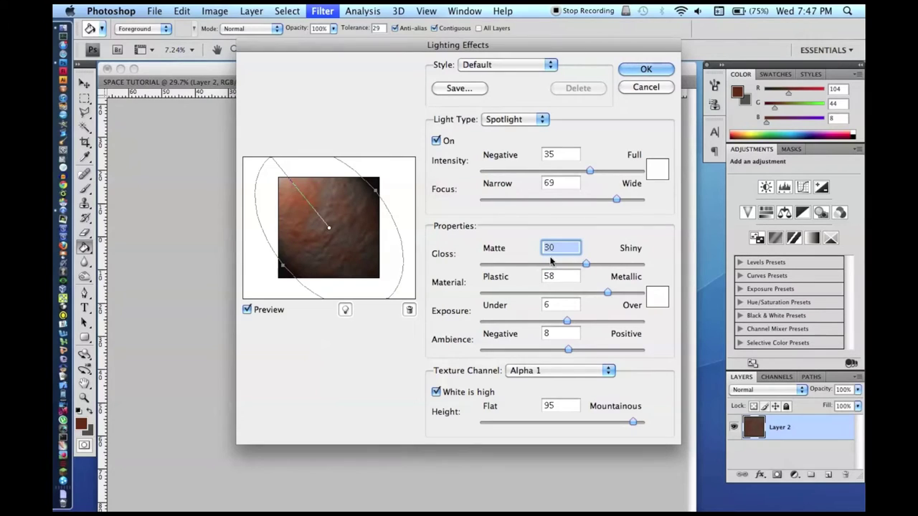
pyautogui.moveTo(589, 170); pyautogui.dragTo(586, 170)
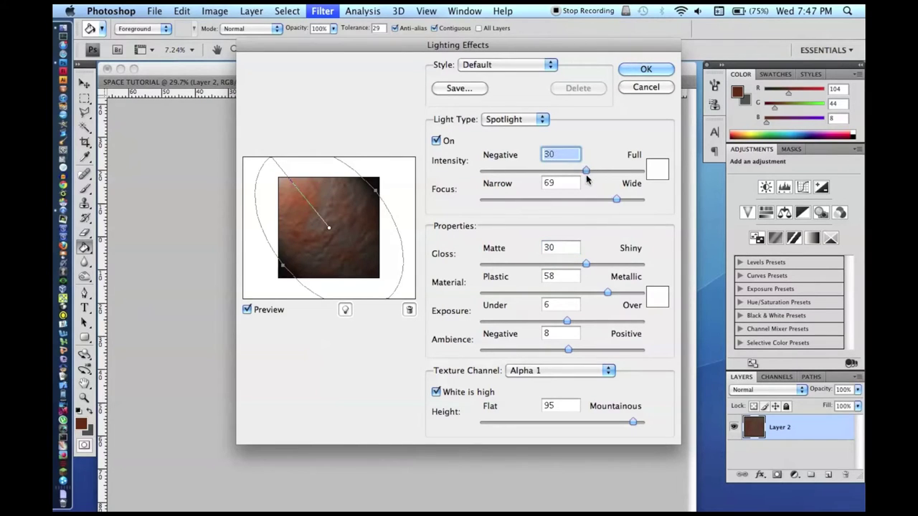
pyautogui.click(503, 119)
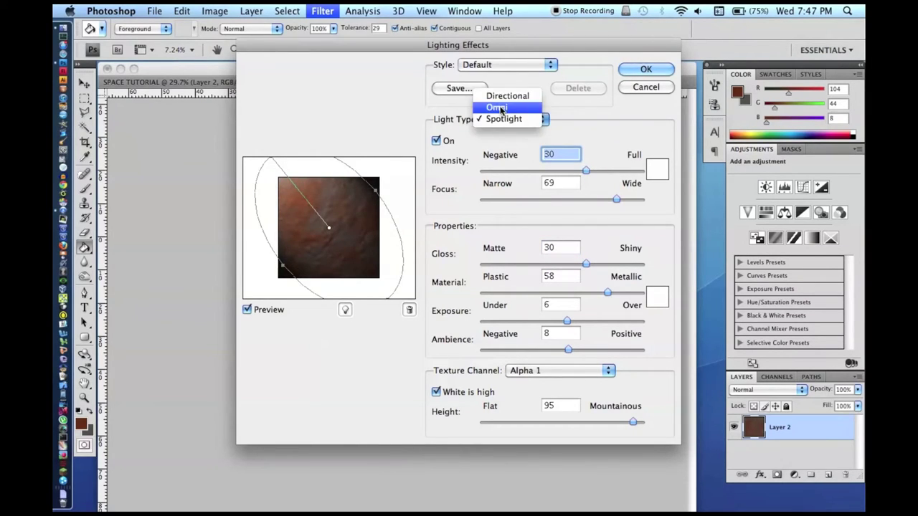
pyautogui.click(501, 107)
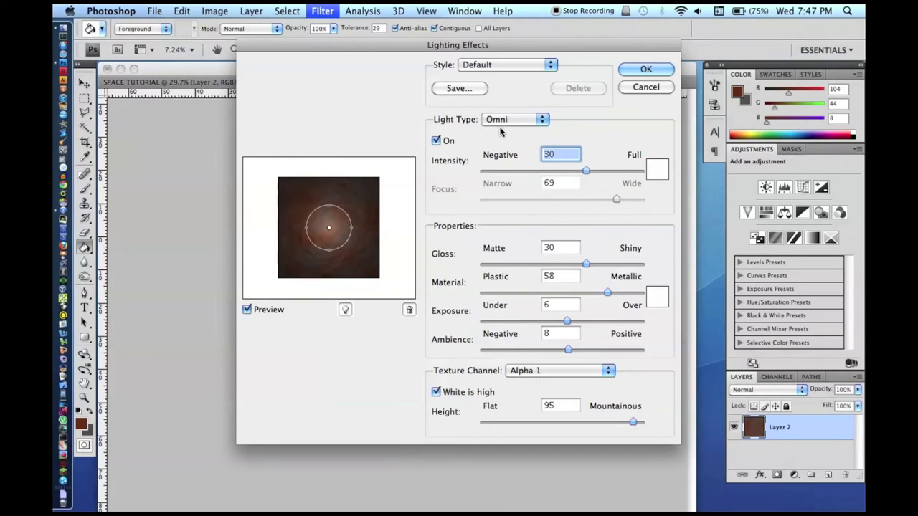
pyautogui.click(498, 122)
pyautogui.click(498, 130)
pyautogui.click(498, 120)
pyautogui.click(495, 100)
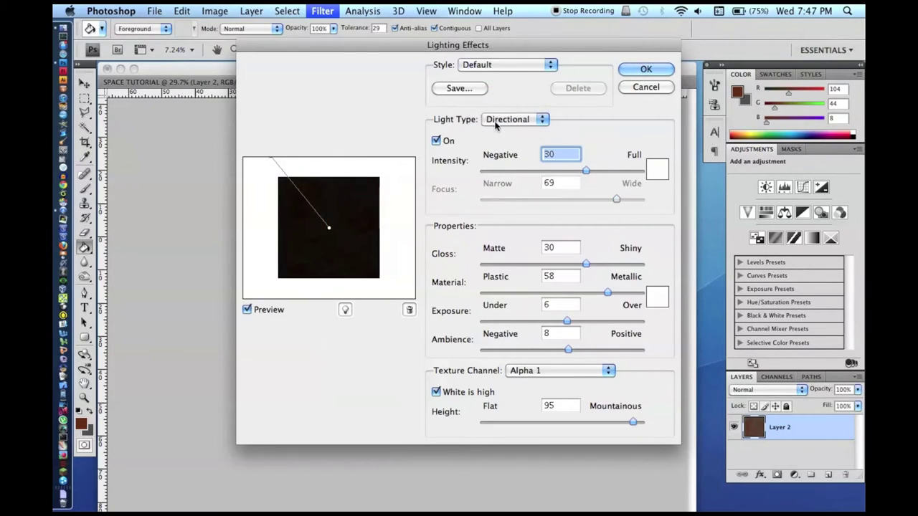
pyautogui.click(505, 119)
pyautogui.click(496, 142)
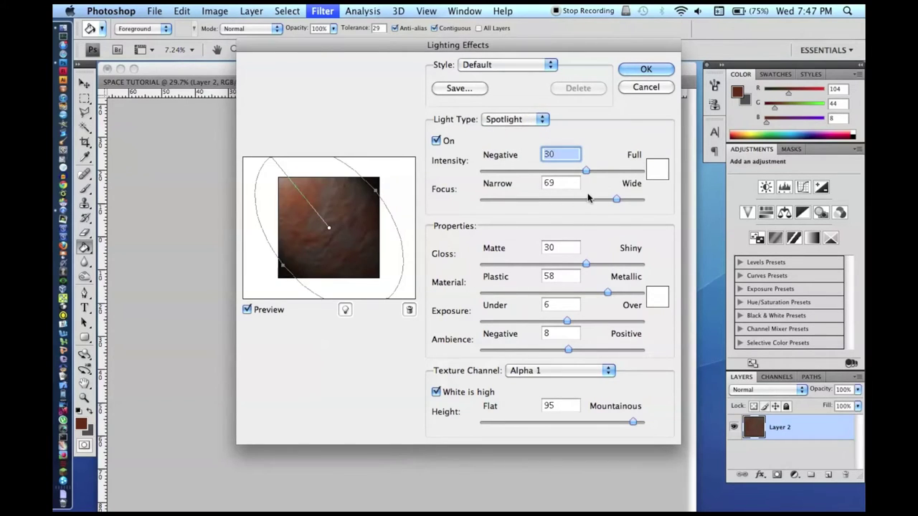
pyautogui.press('Return')
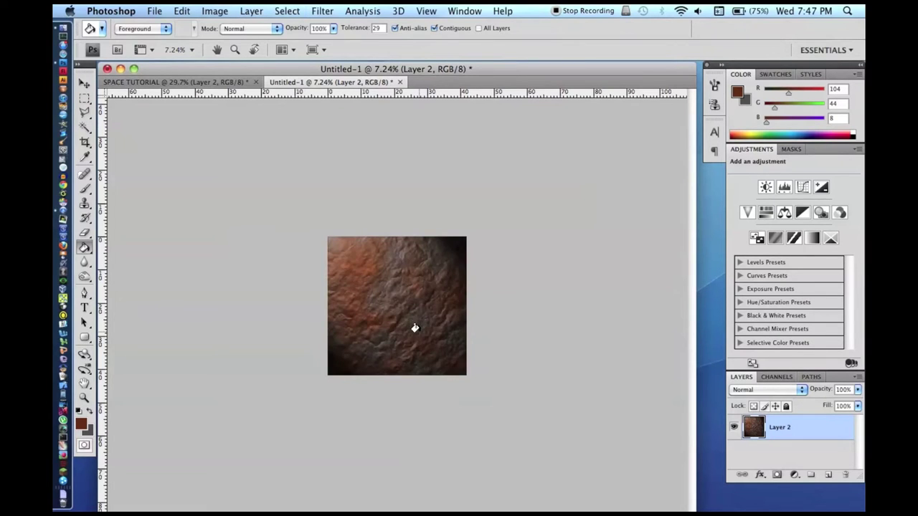
# Step: Marquee-select a square in the middle of the rock texture and begin a 1665×1665 new document from the clipboard
pyautogui.scroll(6, 412, 319)
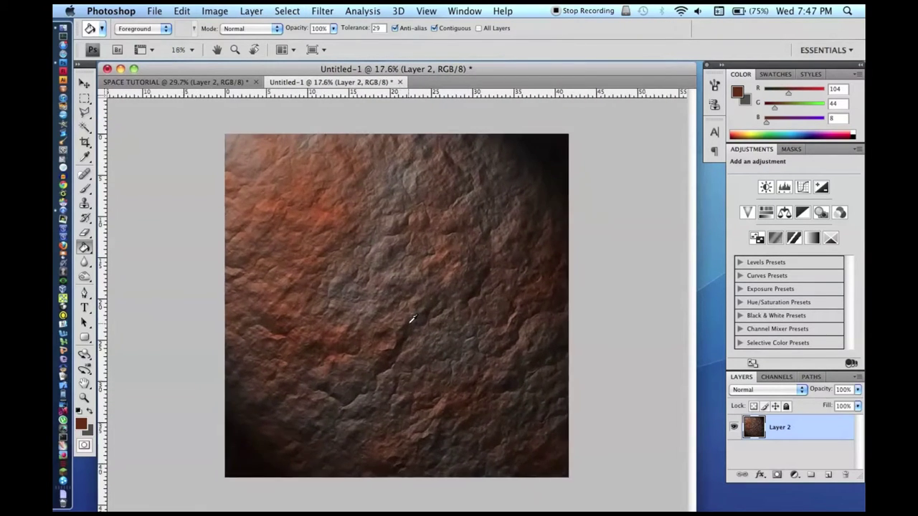
pyautogui.scroll(2, 412, 319)
pyautogui.scroll(-4, 413, 319)
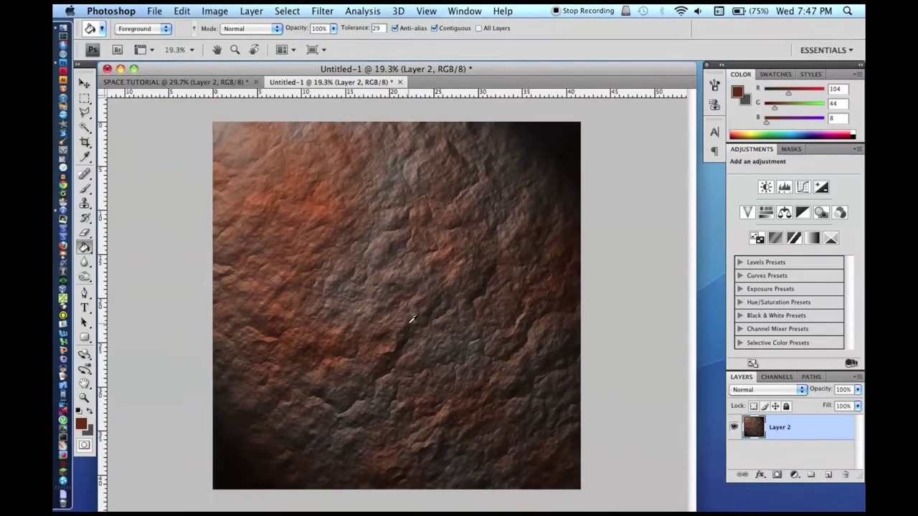
pyautogui.scroll(-1, 413, 319)
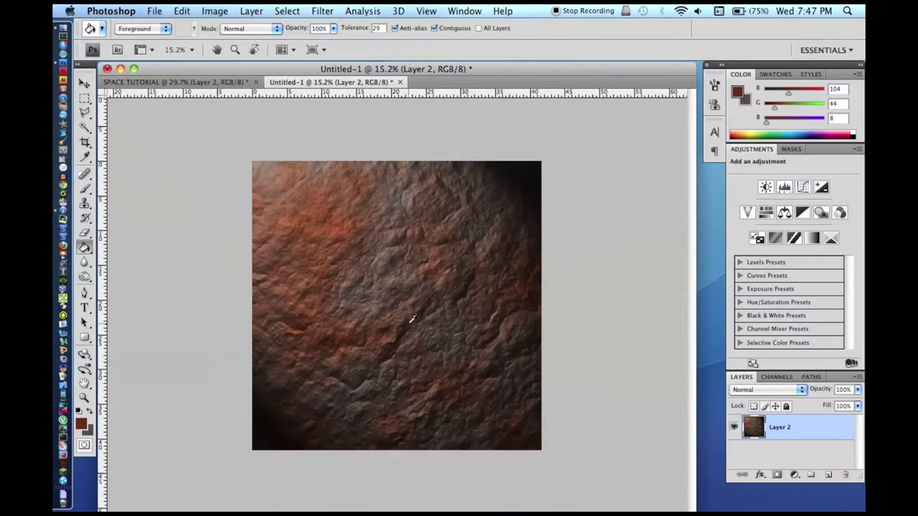
pyautogui.click(84, 98)
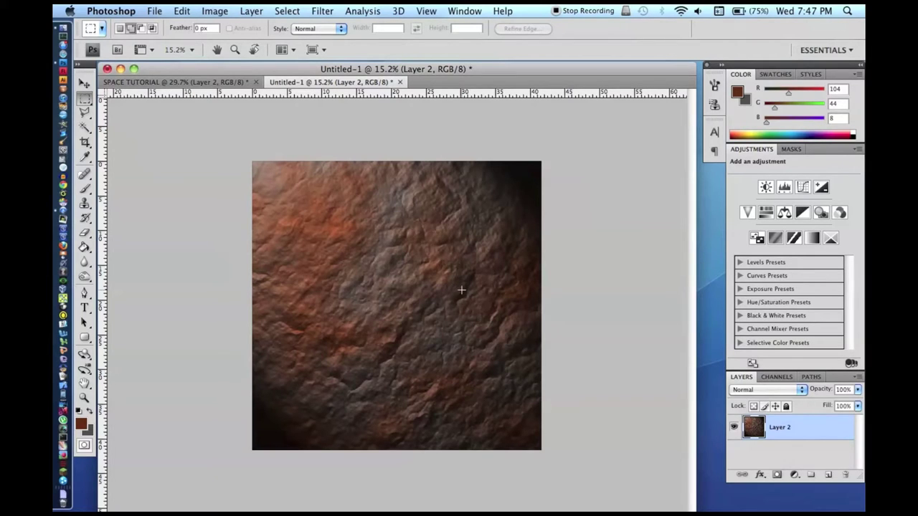
pyautogui.moveTo(466, 407); pyautogui.dragTo(480, 382)
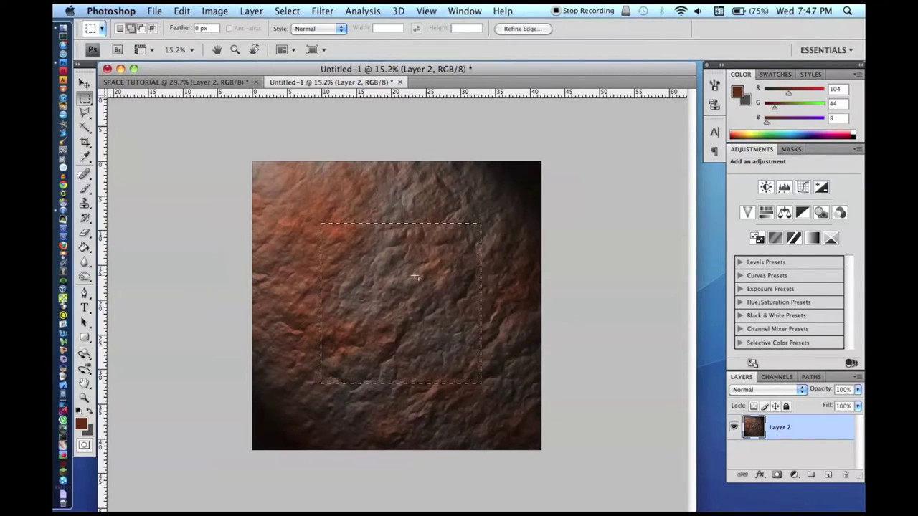
pyautogui.press('super+n')
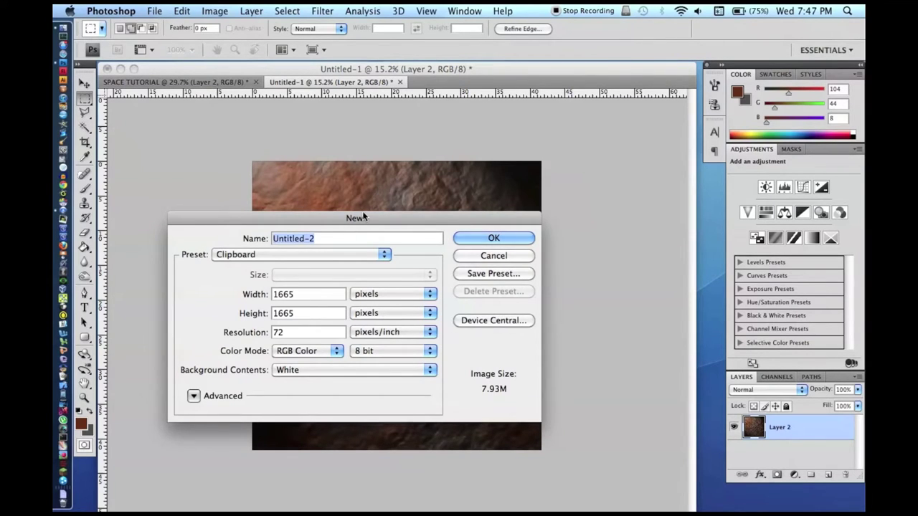
# Step: Paste the rock texture into Untitled-2, make it a 3D sphere, and rotate it to −10.3, −30.8, 40.7
pyautogui.press('Return')
pyautogui.press('super+v')
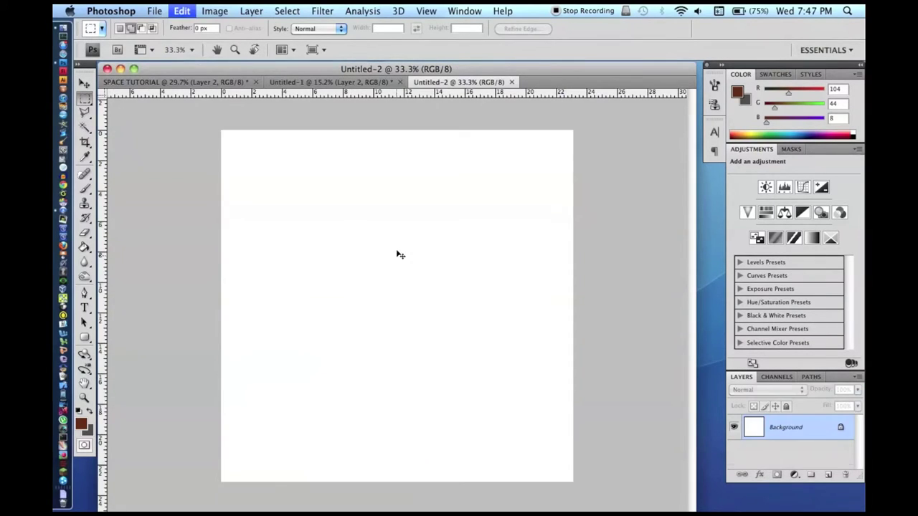
pyautogui.click(400, 11)
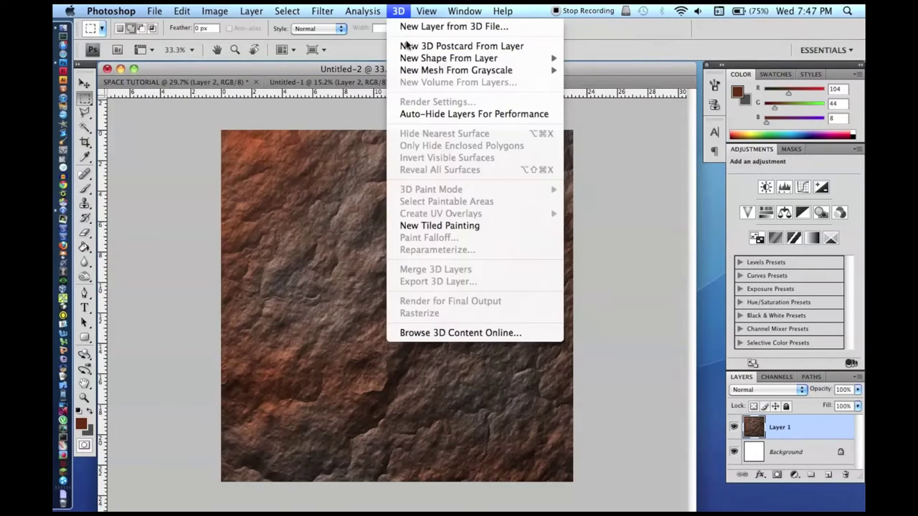
pyautogui.moveTo(416, 63)
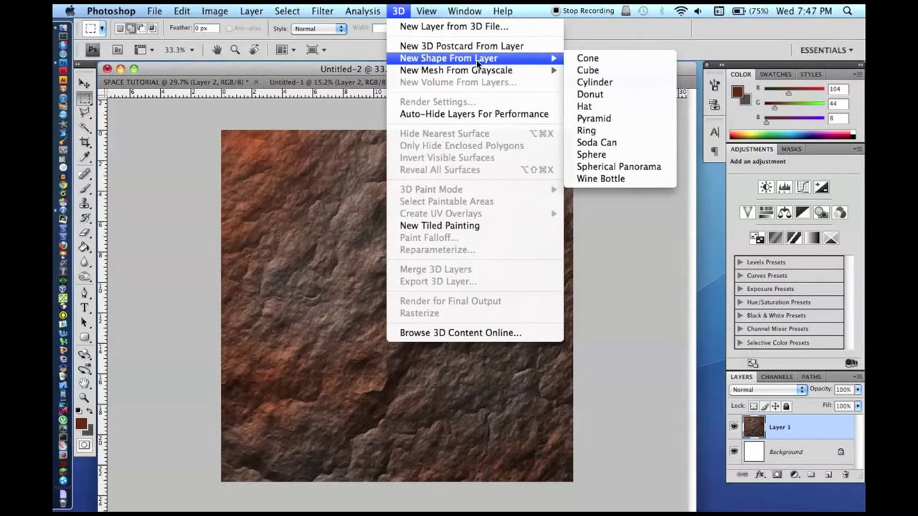
pyautogui.click(607, 154)
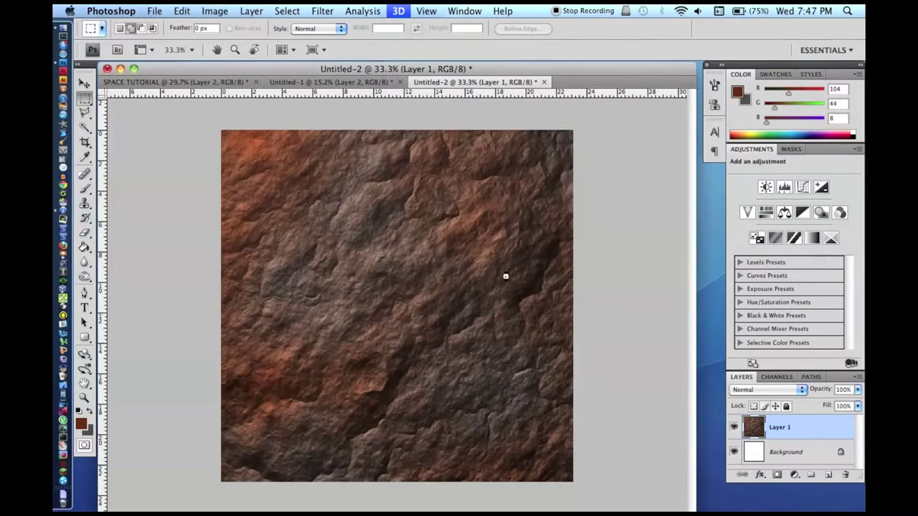
pyautogui.click(85, 355)
pyautogui.moveTo(292, 319); pyautogui.dragTo(459, 260)
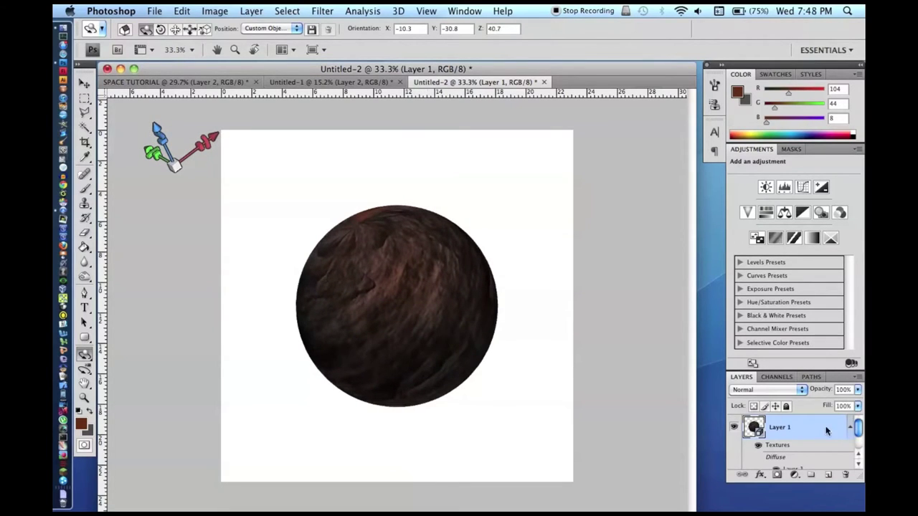
# Step: Convert the 3D sphere Layer 1 to a Smart Object, then rasterize it
pyautogui.rightClick(825, 431)
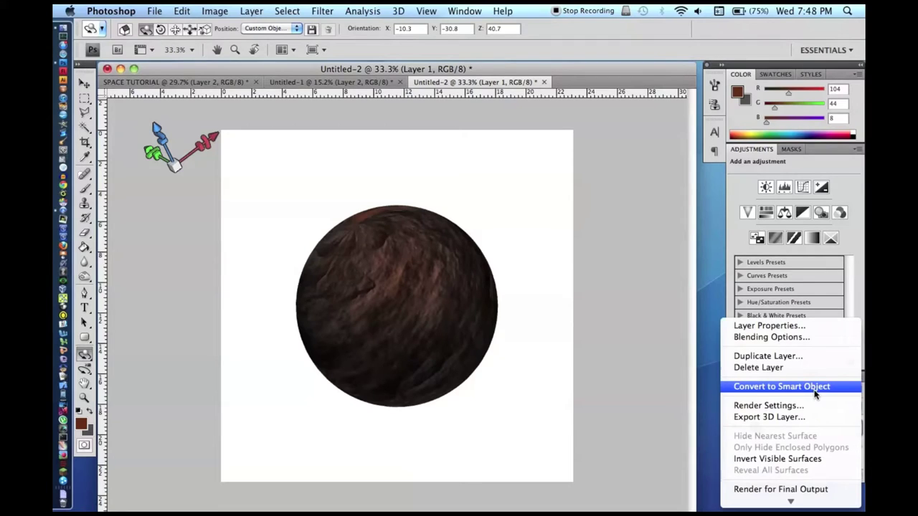
pyautogui.click(815, 387)
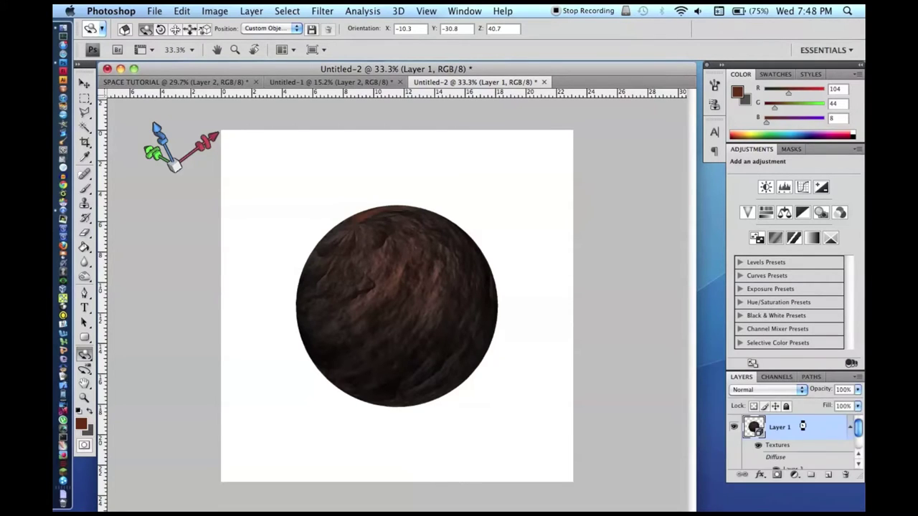
pyautogui.rightClick(789, 428)
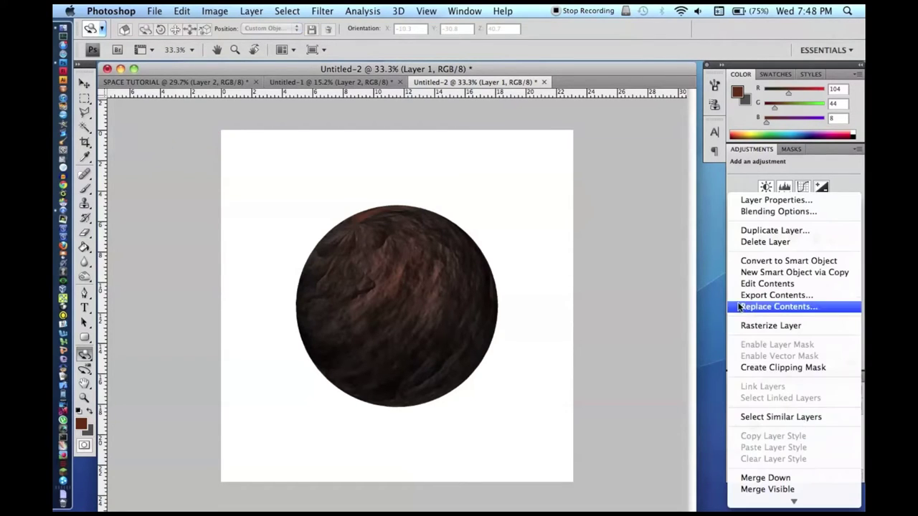
pyautogui.click(750, 323)
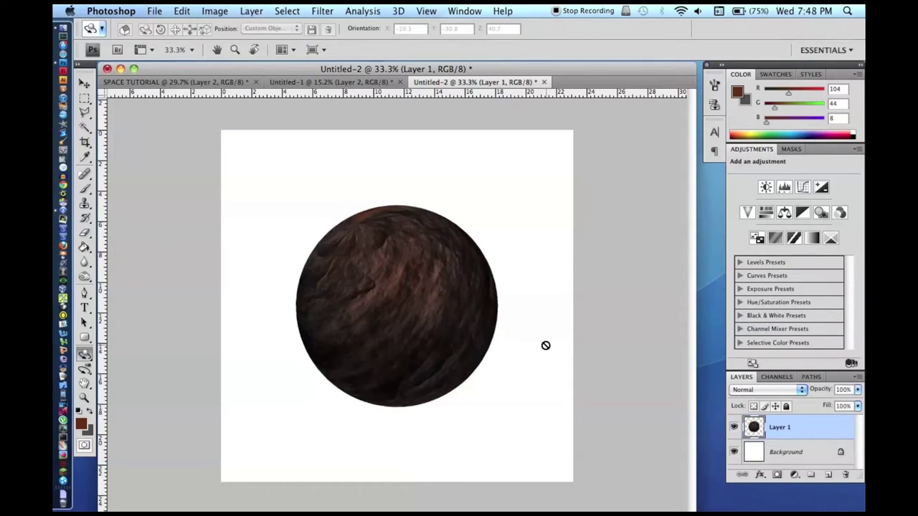